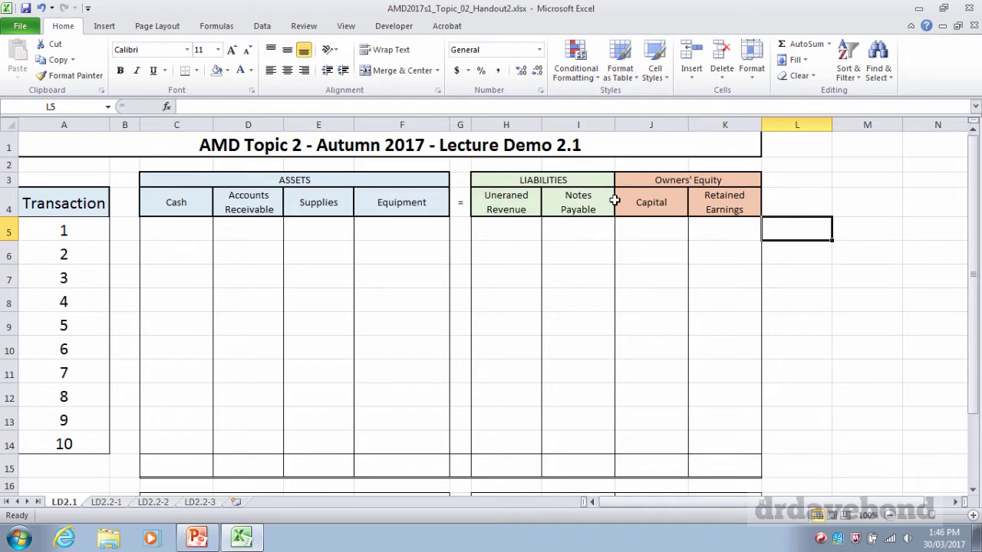
Turn the font black on C5 and J5 so transaction 1 shows $15,000 Cash and $15,000 Capital.
{"action": "key", "text": "Left"}
{"action": "key", "text": "Left"}
{"action": "key", "text": "Left"}
{"action": "key", "text": "Left"}
{"action": "key", "text": "Left"}
{"action": "key", "text": "Left"}
{"action": "key", "text": "Left"}
{"action": "key", "text": "Left"}
{"action": "key", "text": "Left"}
{"action": "key", "text": "Left"}
{"action": "key", "text": "Left"}
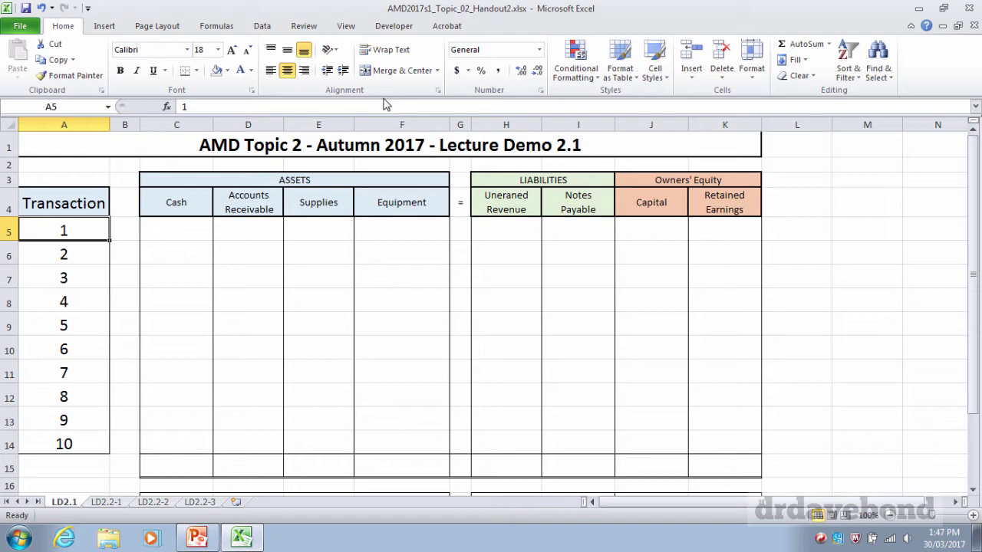
{"action": "key", "text": "Right"}
{"action": "key", "text": "Right"}
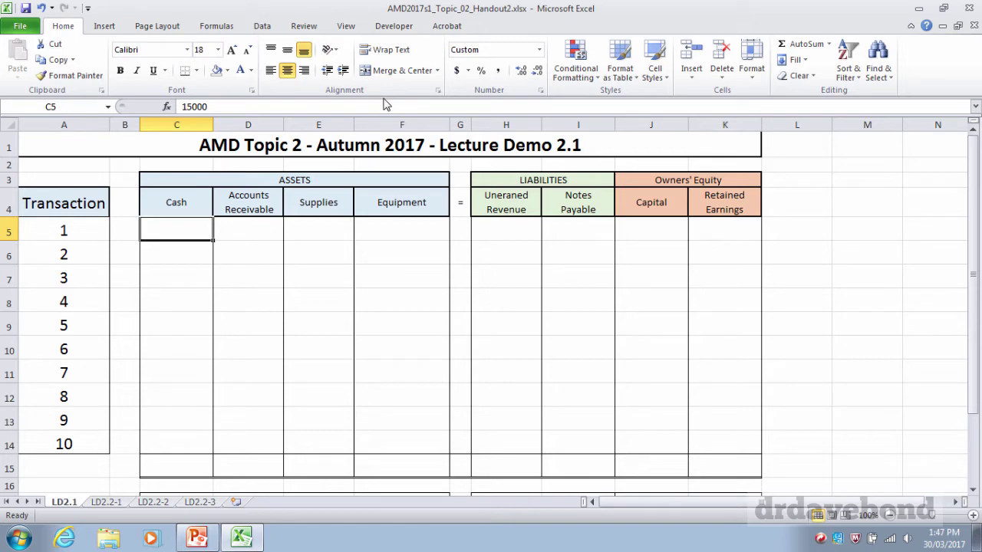
{"action": "left_click", "coordinate": [251, 69]}
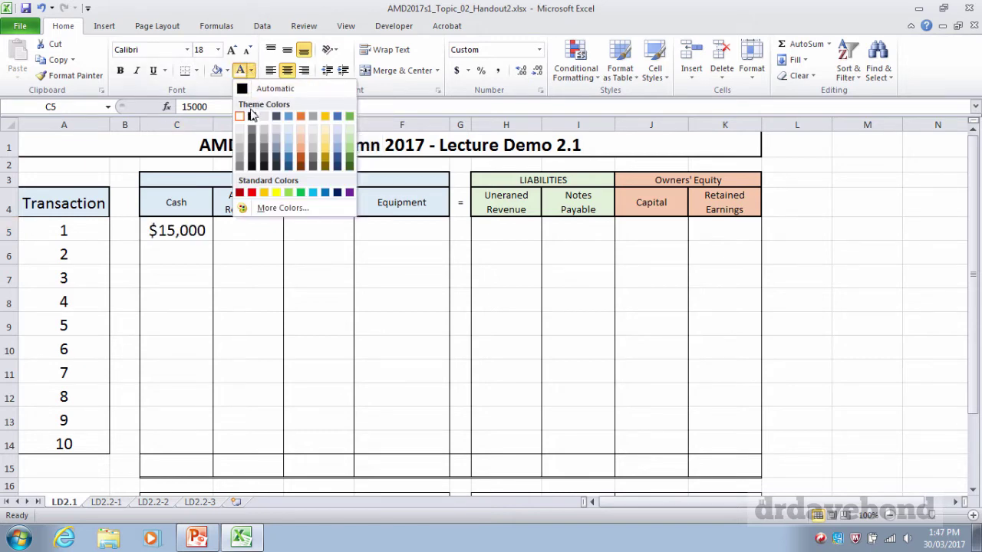
{"action": "left_click", "coordinate": [251, 116]}
{"action": "key", "text": "Left"}
{"action": "key", "text": "Right"}
{"action": "key", "text": "Right"}
{"action": "key", "text": "Right"}
{"action": "key", "text": "Right"}
{"action": "key", "text": "Right"}
{"action": "key", "text": "Right"}
{"action": "key", "text": "Right"}
{"action": "key", "text": "Right"}
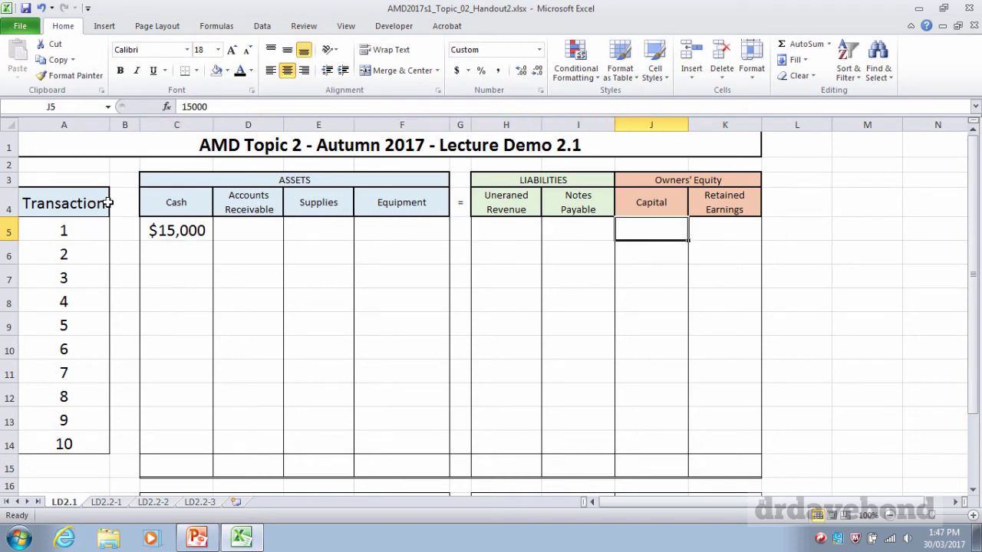
{"action": "left_click", "coordinate": [240, 72]}
{"action": "key", "text": "Right"}
{"action": "key", "text": "Right"}
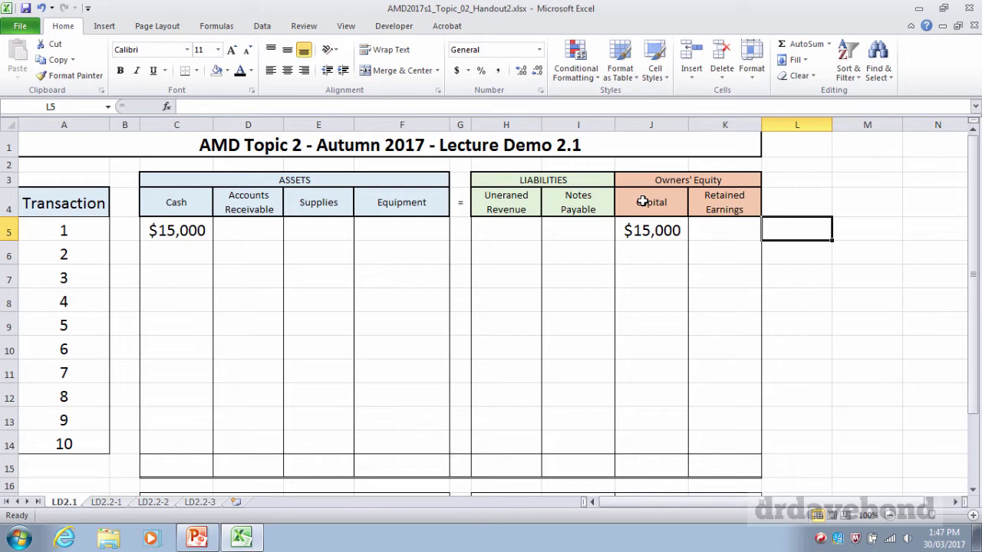
{"action": "key", "text": "Left"}
{"action": "key", "text": "Left"}
{"action": "key", "text": "Left"}
{"action": "key", "text": "Left"}
{"action": "key", "text": "Left"}
{"action": "key", "text": "Left"}
{"action": "key", "text": "Left"}
{"action": "key", "text": "Left"}
{"action": "key", "text": "Left"}
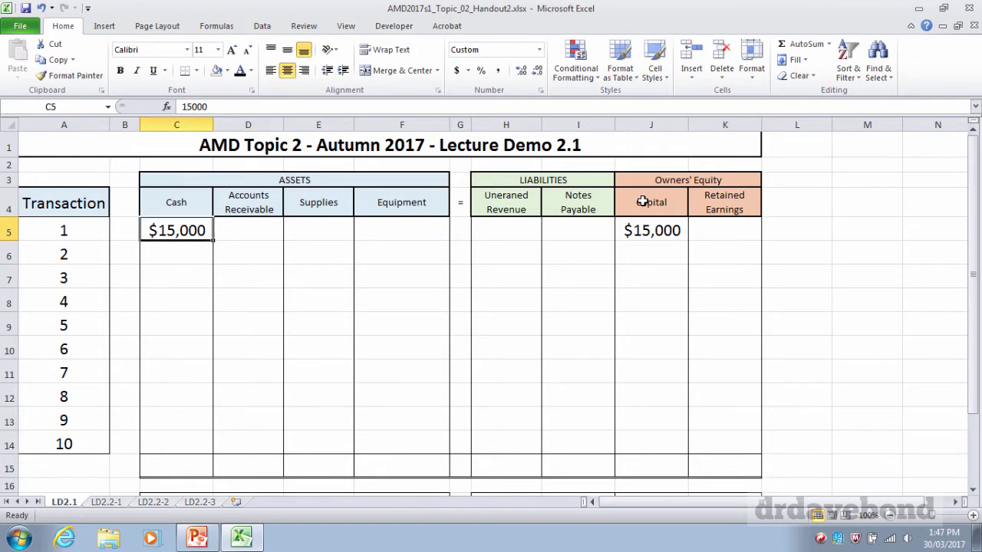
{"action": "key", "text": "Right"}
{"action": "key", "text": "Right"}
Reveal transaction 2's $9,000 Equipment amount, undoing the accidental font-size shrink.
{"action": "key", "text": "Down"}
{"action": "key", "text": "Right"}
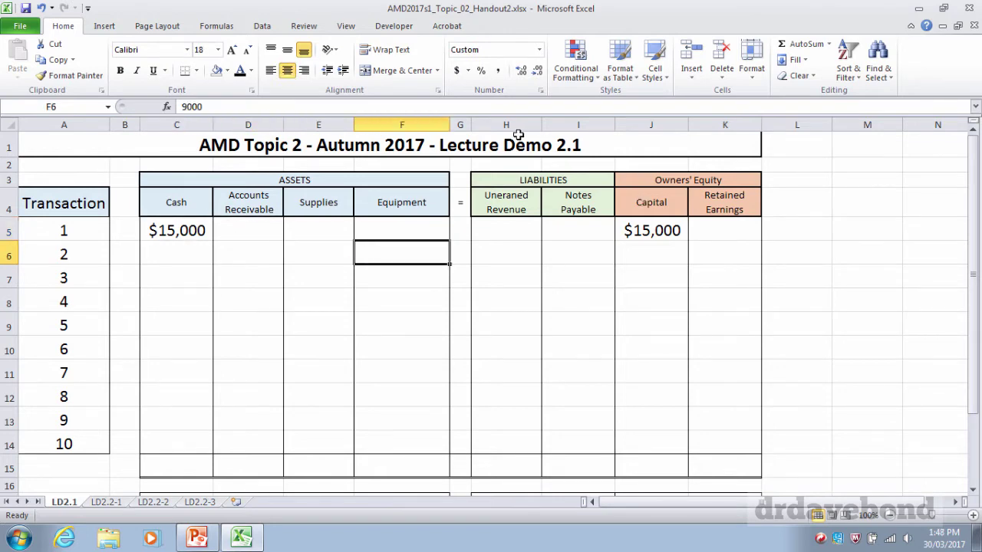
{"action": "left_click", "coordinate": [247, 49]}
{"action": "left_click", "coordinate": [239, 71]}
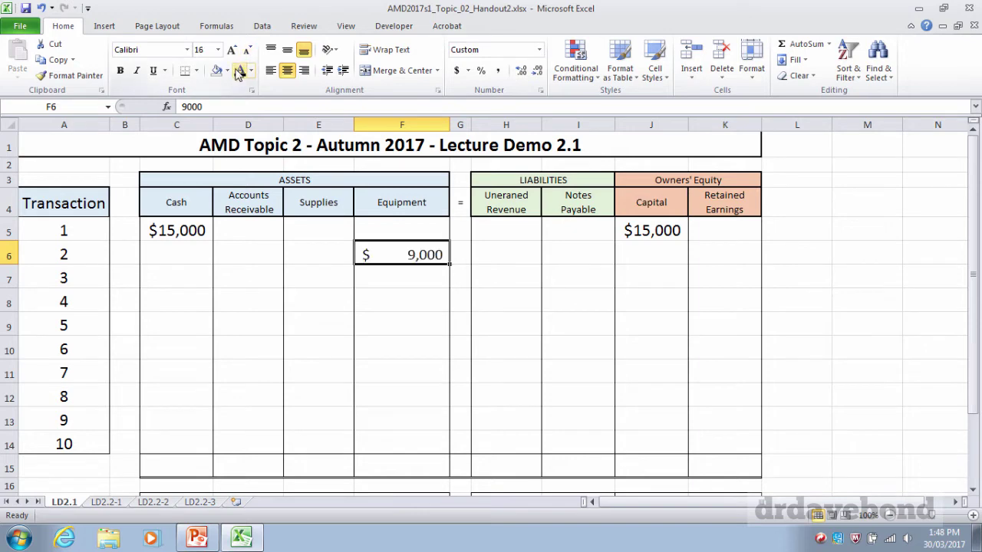
{"action": "key", "text": "ctrl+z"}
Reveal transaction 2's $1,000 Supplies and -$10,000 Cash amounts.
{"action": "key", "text": "Left"}
{"action": "left_click", "coordinate": [239, 73]}
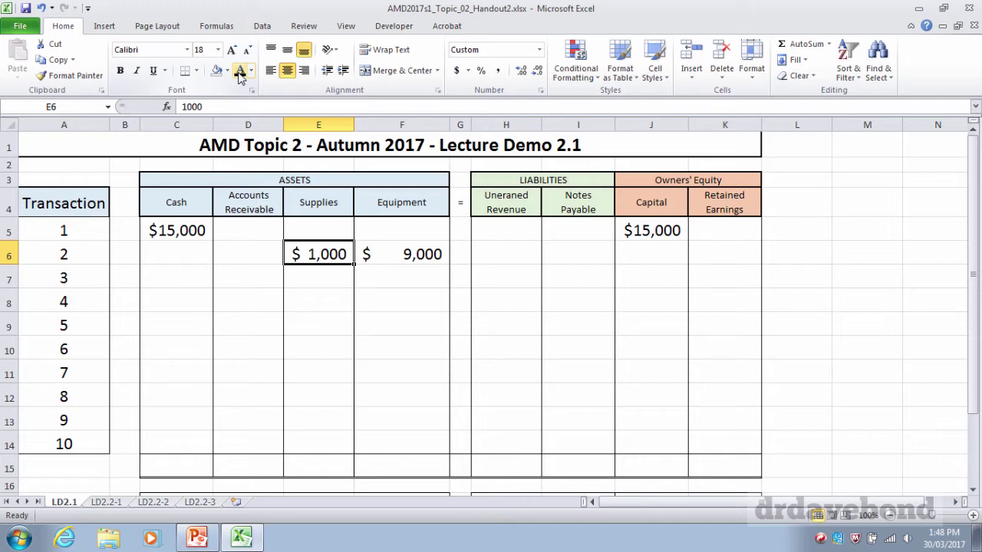
{"action": "key", "text": "Right"}
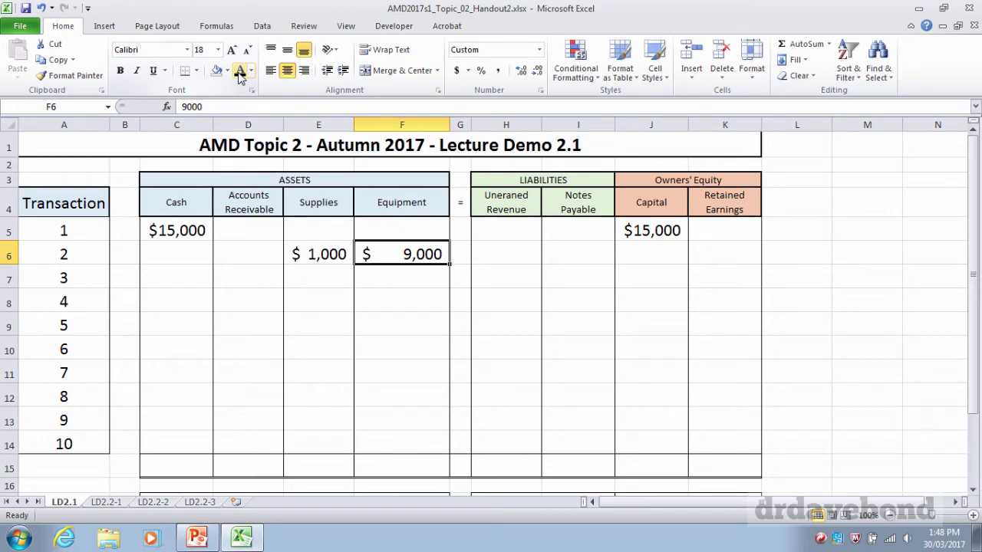
{"action": "key", "text": "Left"}
{"action": "key", "text": "Right"}
{"action": "key", "text": "Left"}
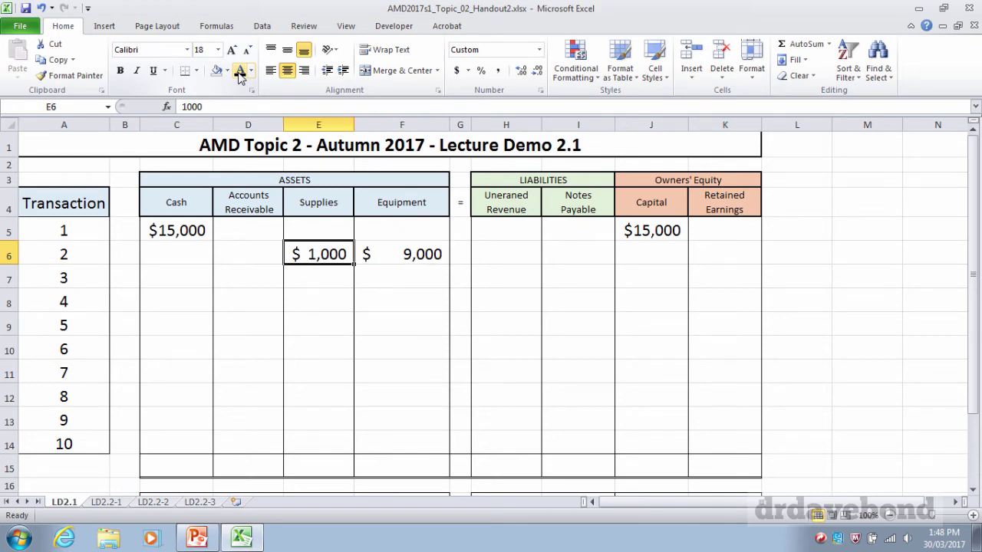
{"action": "key", "text": "Left"}
{"action": "key", "text": "Left"}
{"action": "left_click", "coordinate": [239, 72]}
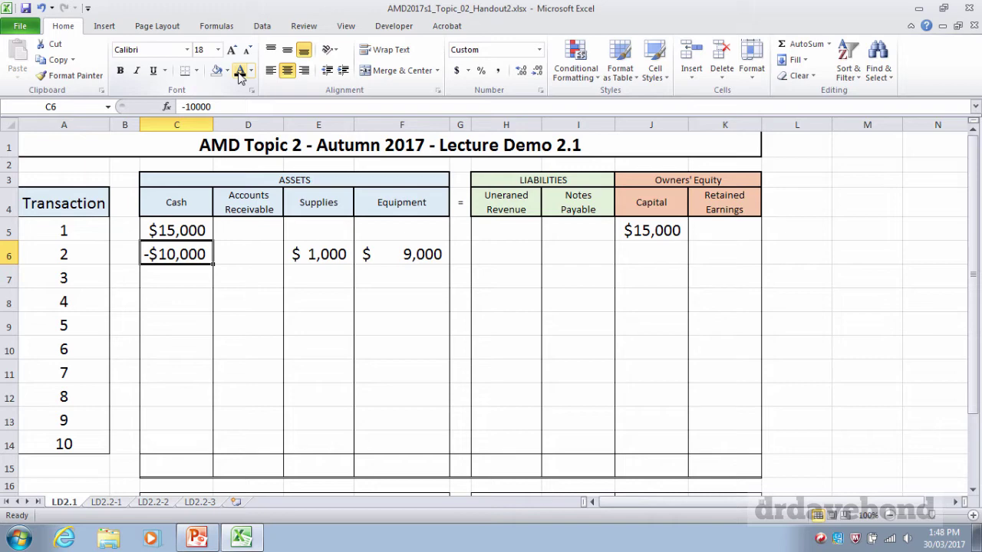
{"action": "key", "text": "Down"}
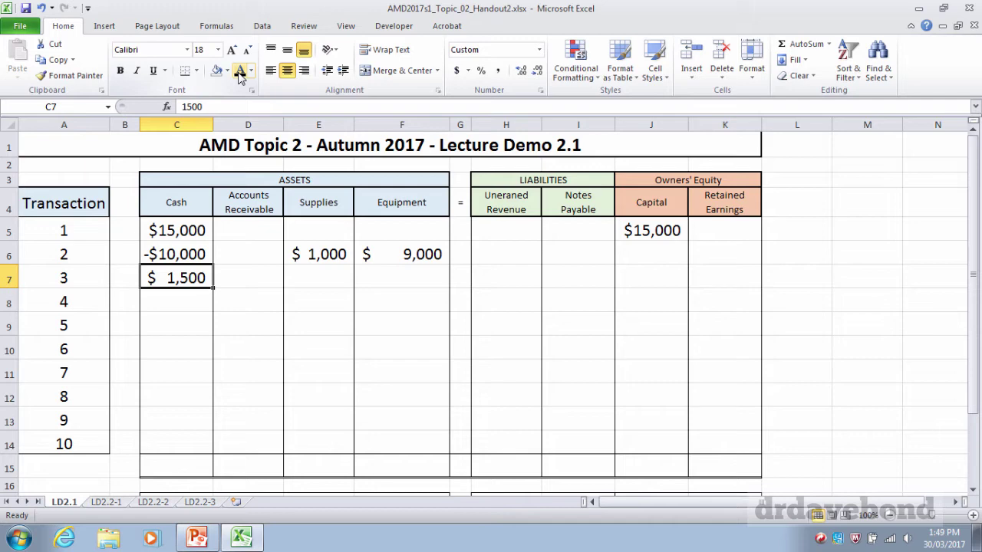
Reveal transaction 3's $1,500 Retained Earnings amount in K7.
{"action": "key", "text": "Right"}
{"action": "key", "text": "Right"}
{"action": "key", "text": "Right"}
{"action": "key", "text": "Right"}
{"action": "key", "text": "Right"}
{"action": "key", "text": "Right"}
{"action": "key", "text": "Right"}
{"action": "key", "text": "Right"}
{"action": "type", "text": "$ 1,500"}
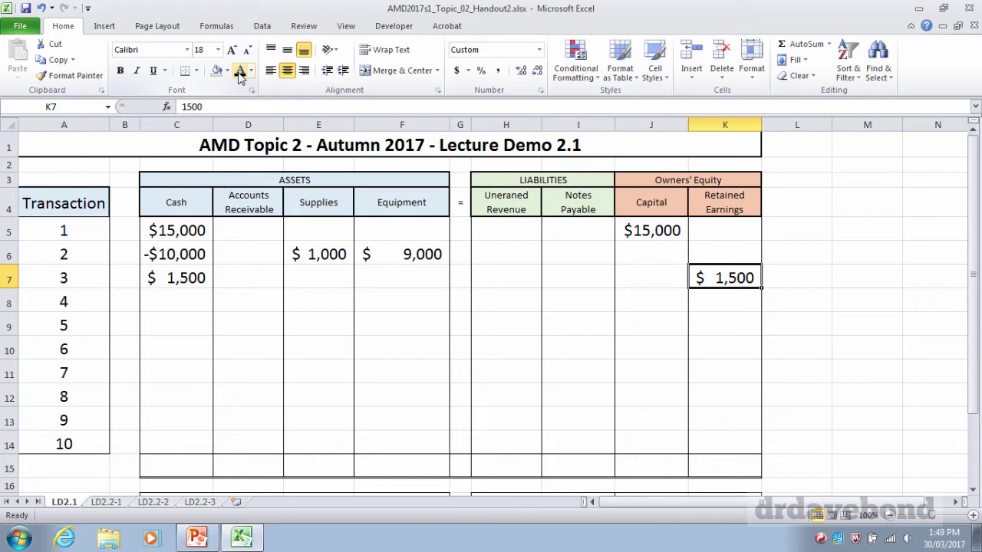
{"action": "key", "text": "Left"}
{"action": "key", "text": "Left"}
{"action": "key", "text": "Left"}
{"action": "key", "text": "Left"}
{"action": "key", "text": "Left"}
{"action": "key", "text": "Left"}
{"action": "key", "text": "Left"}
{"action": "key", "text": "Left"}
{"action": "key", "text": "Down"}
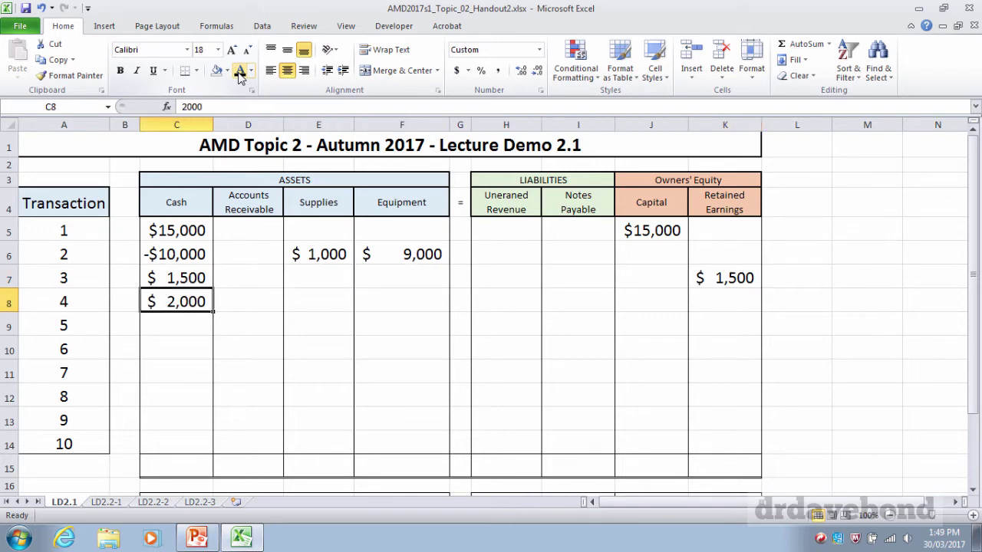
Enter 2000 as transaction 4's Unearned Revenue in H8.
{"action": "key", "text": "Up"}
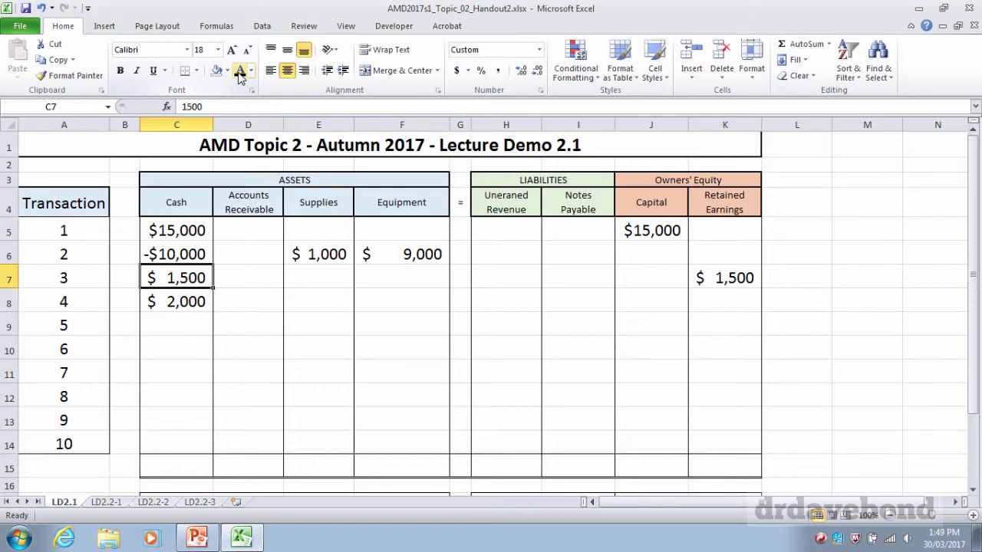
{"action": "key", "text": "Down"}
{"action": "key", "text": "Up"}
{"action": "key", "text": "Down"}
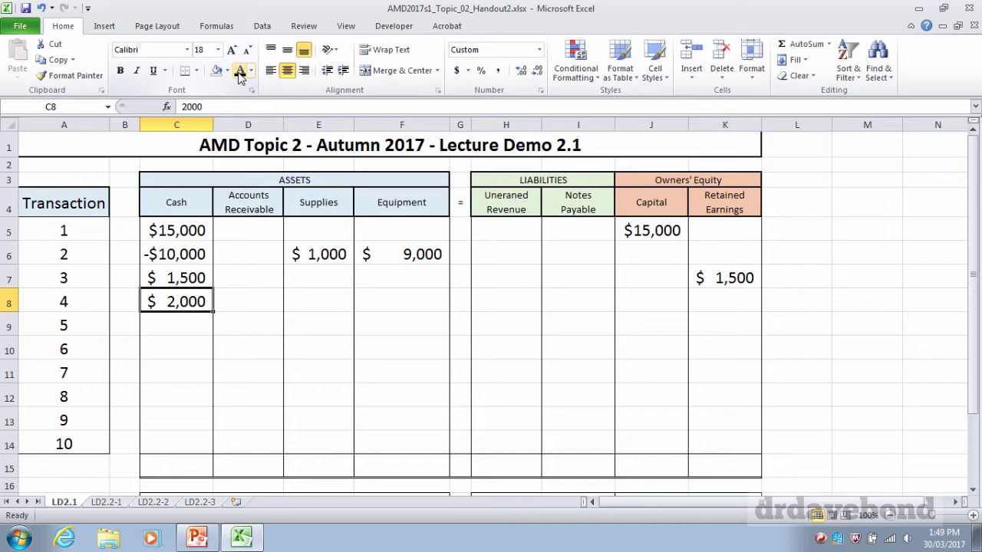
{"action": "key", "text": "Right"}
{"action": "key", "text": "Right"}
{"action": "key", "text": "Right"}
{"action": "key", "text": "Right"}
{"action": "key", "text": "Right"}
{"action": "key", "text": "Right"}
{"action": "key", "text": "Right"}
{"action": "key", "text": "Right"}
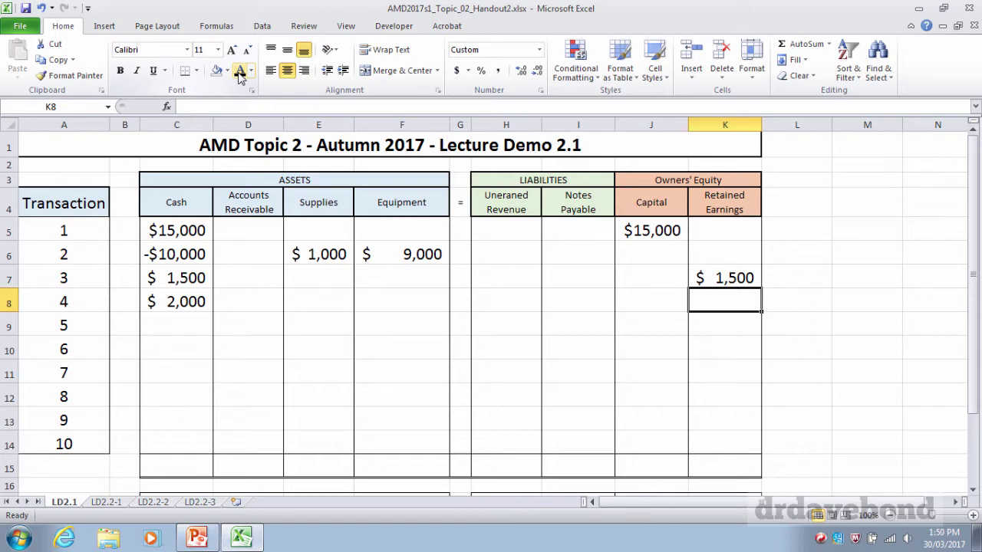
{"action": "key", "text": "Left"}
{"action": "key", "text": "Left"}
{"action": "key", "text": "Left"}
{"action": "type", "text": "2000"}
{"action": "key", "text": "ctrl+Return"}
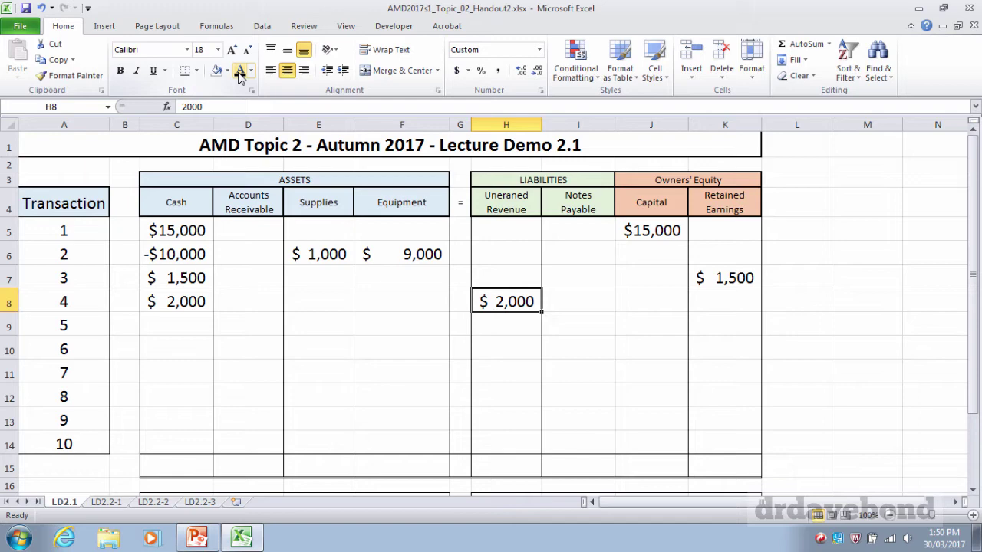
{"action": "key", "text": "Down"}
{"action": "key", "text": "Left"}
{"action": "key", "text": "Left"}
{"action": "key", "text": "Left"}
{"action": "key", "text": "Left"}
{"action": "key", "text": "Left"}
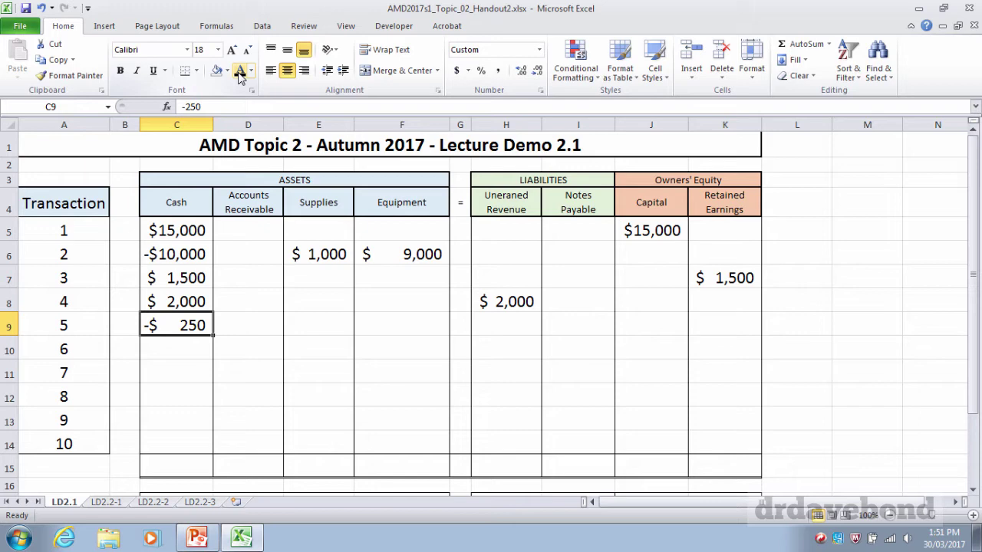
Reveal transaction 5's -$250 Retained Earnings amount in K9.
{"action": "key", "text": "Right"}
{"action": "key", "text": "Right"}
{"action": "key", "text": "Right"}
{"action": "key", "text": "Right"}
{"action": "key", "text": "Right"}
{"action": "key", "text": "Right"}
{"action": "key", "text": "Right"}
{"action": "key", "text": "Right"}
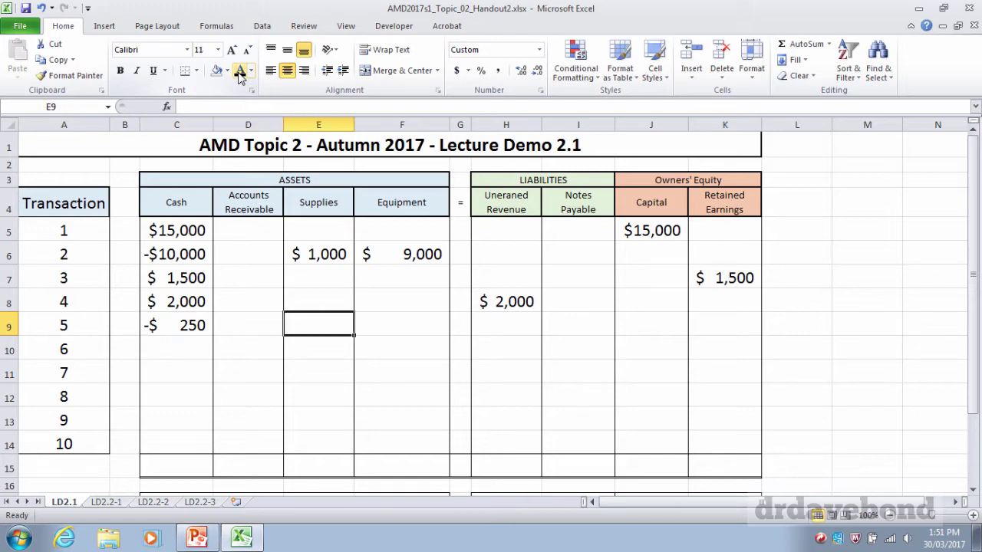
{"action": "type", "text": "-250"}
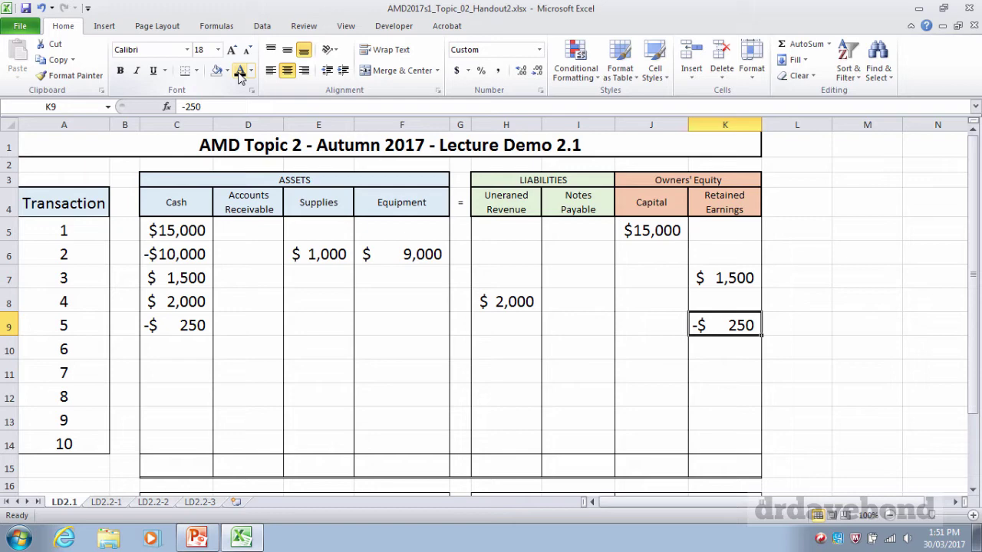
{"action": "key", "text": "Left"}
{"action": "key", "text": "Left"}
{"action": "key", "text": "Left"}
{"action": "key", "text": "Left"}
{"action": "key", "text": "Left"}
{"action": "key", "text": "Left"}
{"action": "key", "text": "Left"}
{"action": "key", "text": "Left"}
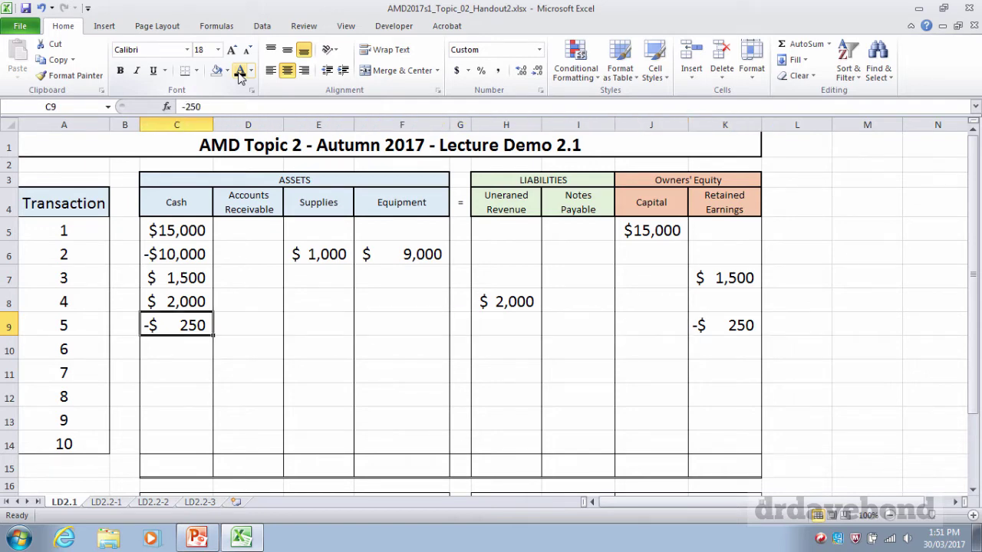
{"action": "key", "text": "Down"}
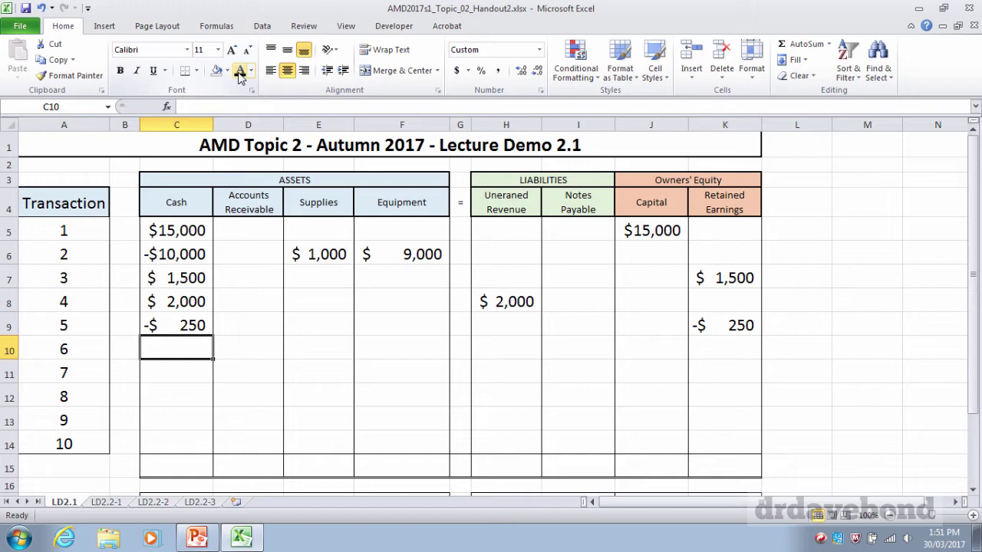
Reveal transaction 6's $3,500 in Retained Earnings (K10) and Accounts Receivable (D10).
{"action": "key", "text": "Right"}
{"action": "key", "text": "Right"}
{"action": "key", "text": "Right"}
{"action": "key", "text": "Right"}
{"action": "key", "text": "Right"}
{"action": "key", "text": "Right"}
{"action": "key", "text": "Right"}
{"action": "key", "text": "Right"}
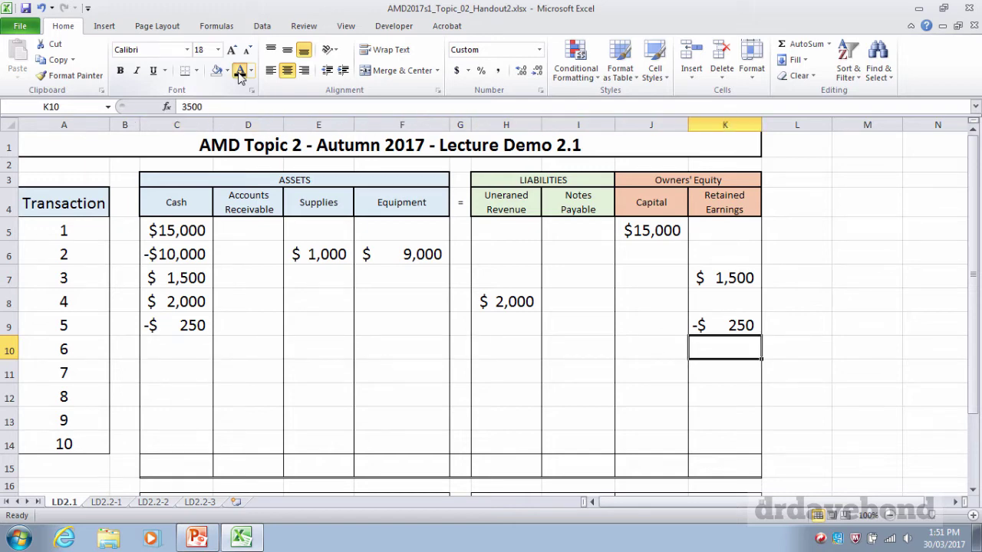
{"action": "left_click", "coordinate": [240, 74]}
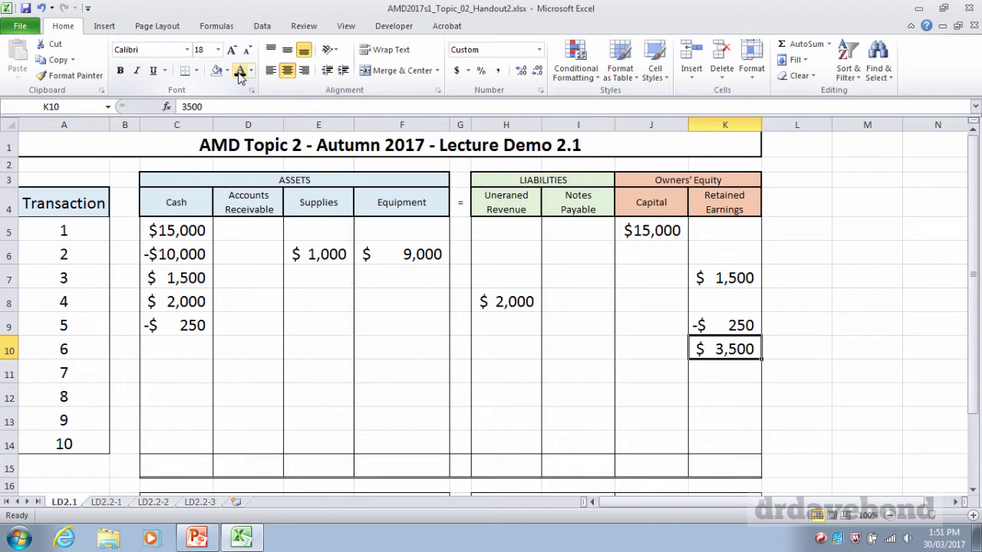
{"action": "key", "text": "Left"}
{"action": "key", "text": "Left"}
{"action": "key", "text": "Left"}
{"action": "key", "text": "Left"}
{"action": "key", "text": "Left"}
{"action": "key", "text": "Left"}
{"action": "key", "text": "Left"}
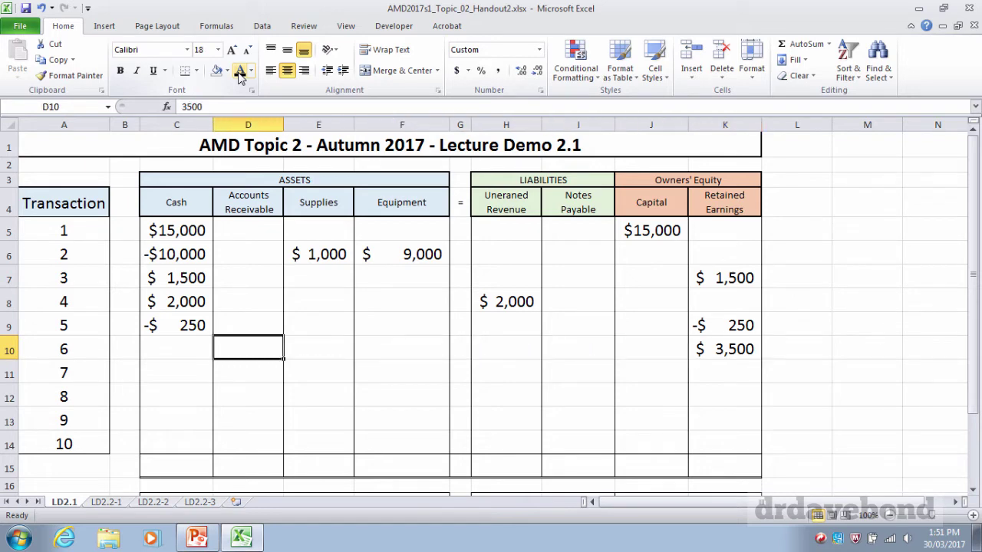
{"action": "left_click", "coordinate": [240, 74]}
Reveal transaction 7's $9,000 Equipment amount and enter 9000 as its Notes Payable.
{"action": "key", "text": "Down"}
{"action": "key", "text": "Right"}
{"action": "key", "text": "Right"}
{"action": "left_click", "coordinate": [239, 72]}
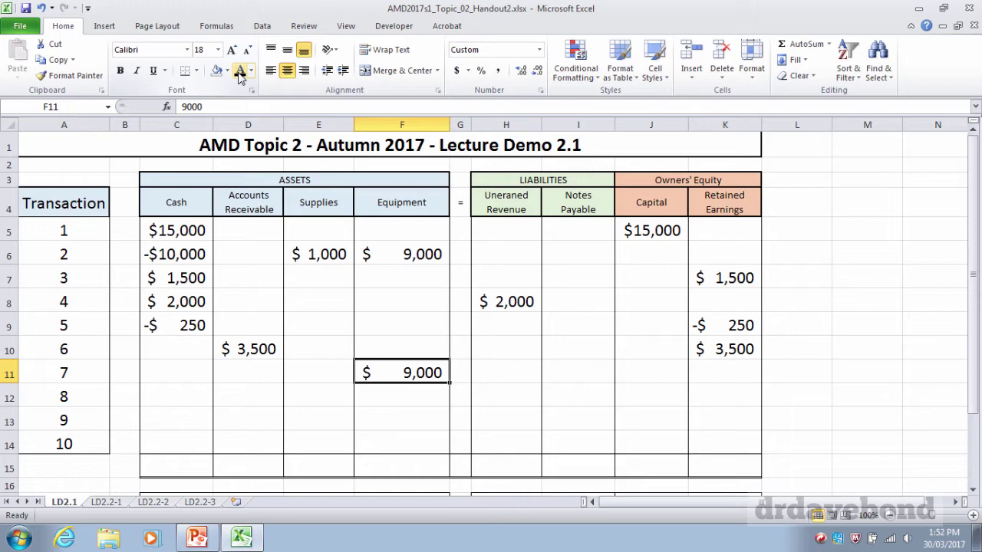
{"action": "key", "text": "Right"}
{"action": "key", "text": "Left"}
{"action": "key", "text": "Right"}
{"action": "key", "text": "Right"}
{"action": "key", "text": "Right"}
{"action": "type", "text": "9000"}
{"action": "key", "text": "ctrl+Return"}
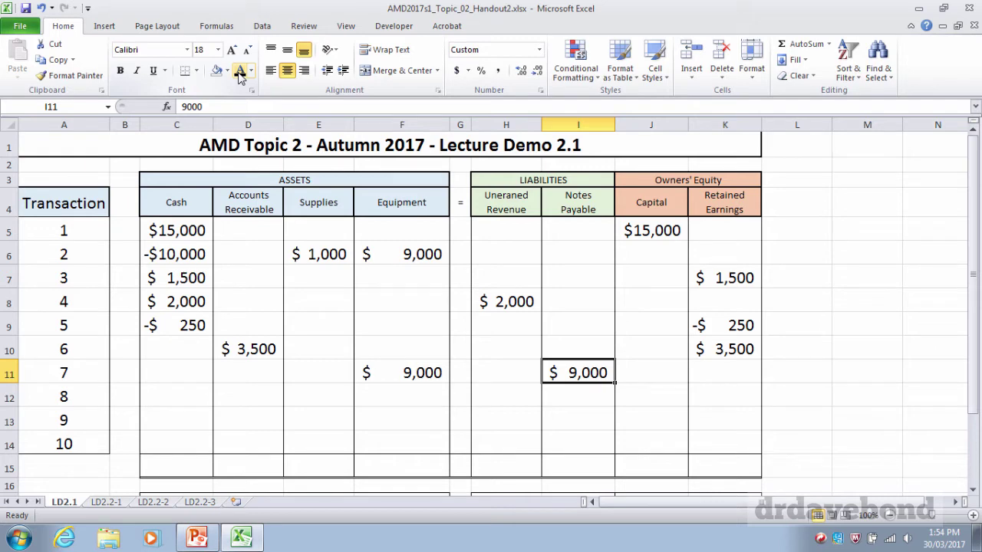
{"action": "key", "text": "Left"}
{"action": "key", "text": "Left"}
{"action": "key", "text": "Left"}
{"action": "key", "text": "Left"}
{"action": "key", "text": "Left"}
{"action": "key", "text": "Left"}
{"action": "key", "text": "Down"}
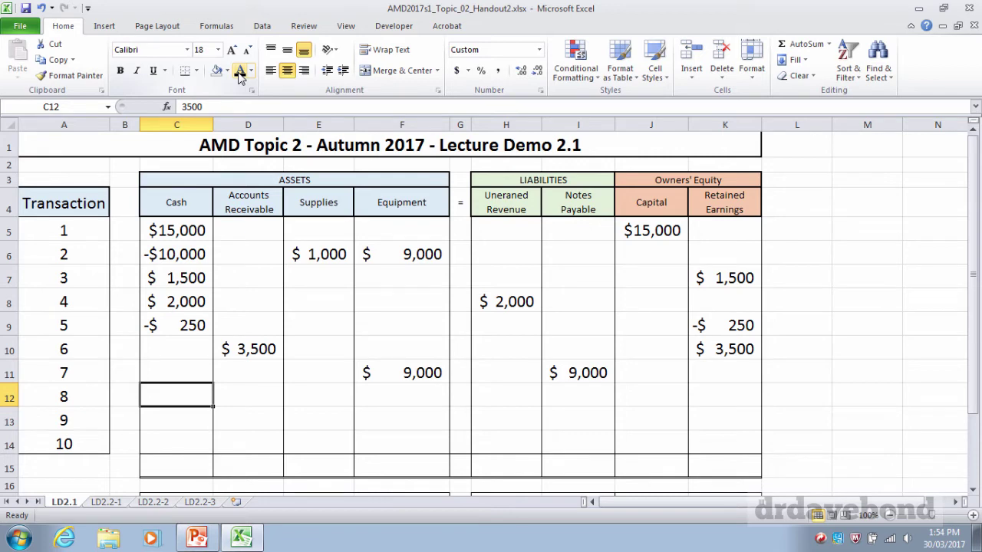
Reveal transaction 8's $3,500 Cash and -$3,500 Accounts Receivable amounts.
{"action": "left_click", "coordinate": [240, 75]}
{"action": "key", "text": "Right"}
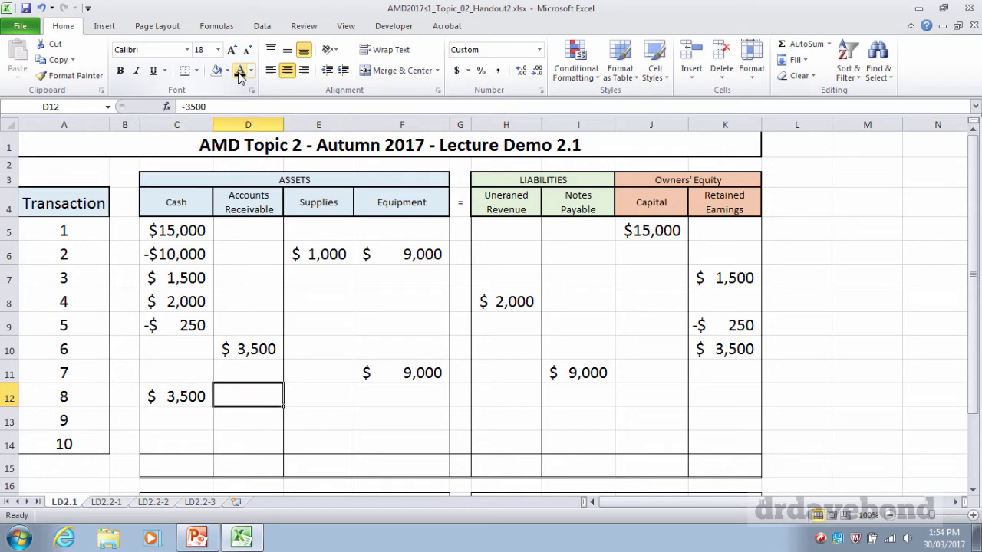
{"action": "left_click", "coordinate": [239, 74]}
{"action": "key", "text": "Return"}
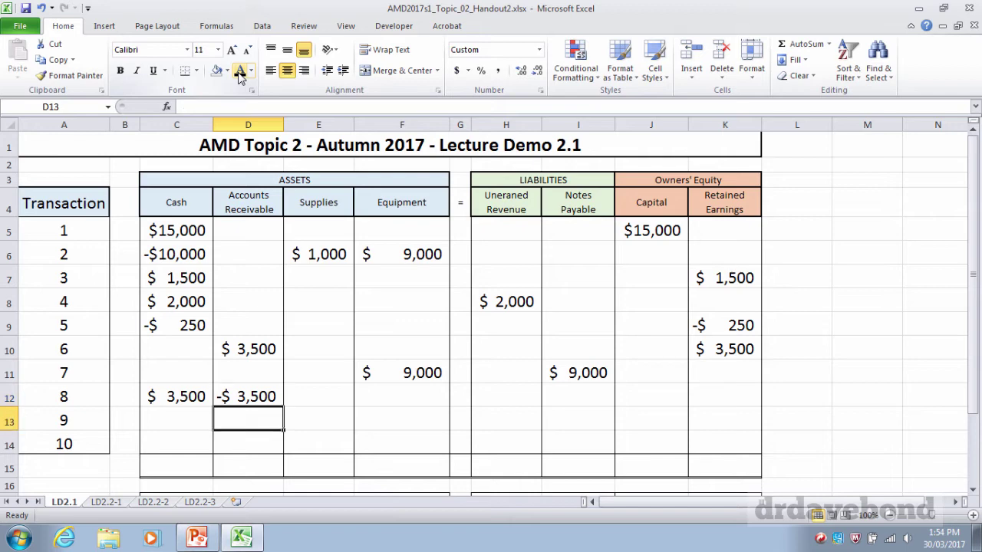
Reveal transaction 9's -$2,000 in Cash and Retained Earnings.
{"action": "key", "text": "Left"}
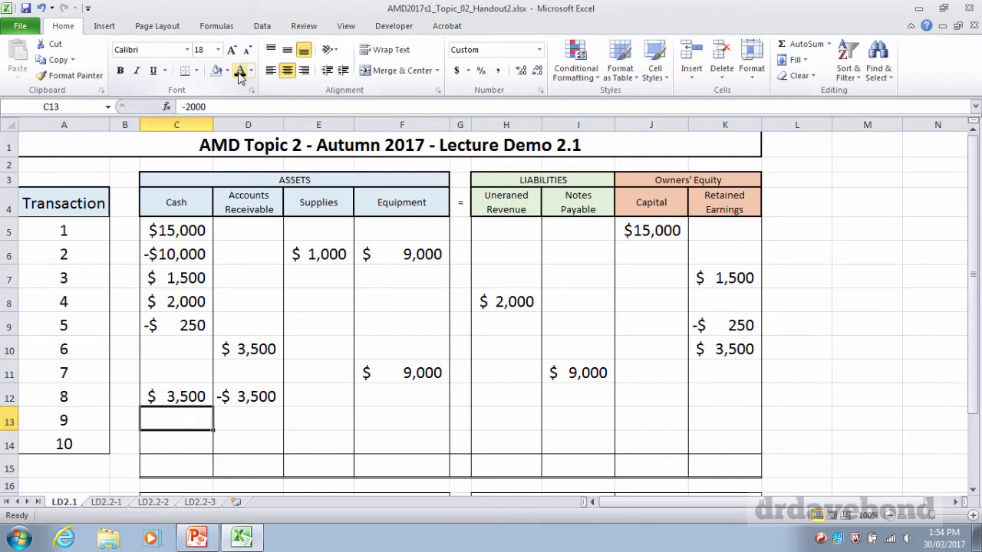
{"action": "left_click", "coordinate": [239, 72]}
{"action": "key", "text": "Right"}
{"action": "key", "text": "Right"}
{"action": "key", "text": "Right"}
{"action": "key", "text": "Right"}
{"action": "key", "text": "Right"}
{"action": "key", "text": "Right"}
{"action": "key", "text": "Right"}
{"action": "key", "text": "Right"}
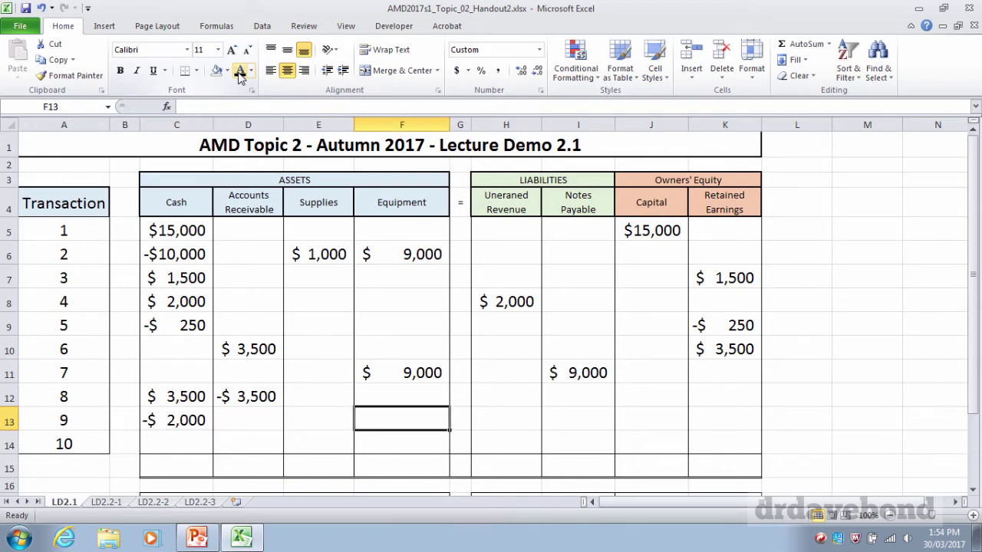
{"action": "left_click", "coordinate": [239, 72]}
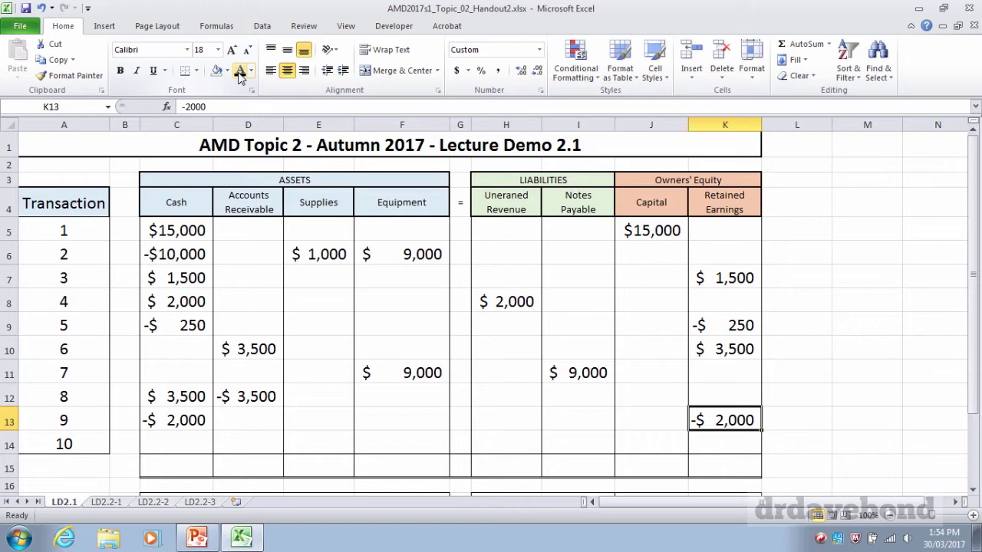
{"action": "key", "text": "Left"}
{"action": "key", "text": "Left"}
{"action": "key", "text": "Left"}
{"action": "key", "text": "Left"}
{"action": "key", "text": "Left"}
{"action": "key", "text": "Left"}
{"action": "key", "text": "Left"}
{"action": "key", "text": "Left"}
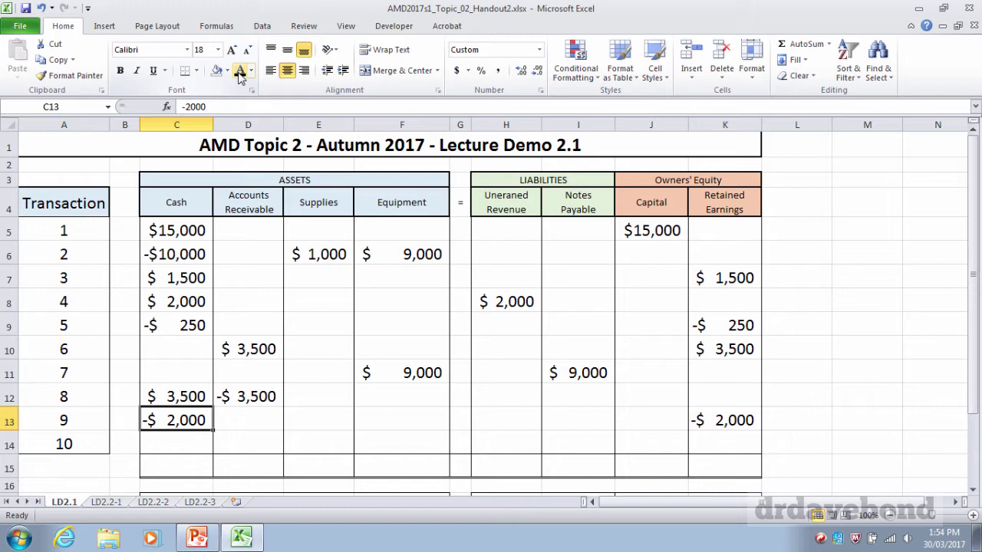
Reveal transaction 10's -$1,500 in Cash and Retained Earnings.
{"action": "key", "text": "Down"}
{"action": "left_click", "coordinate": [239, 74]}
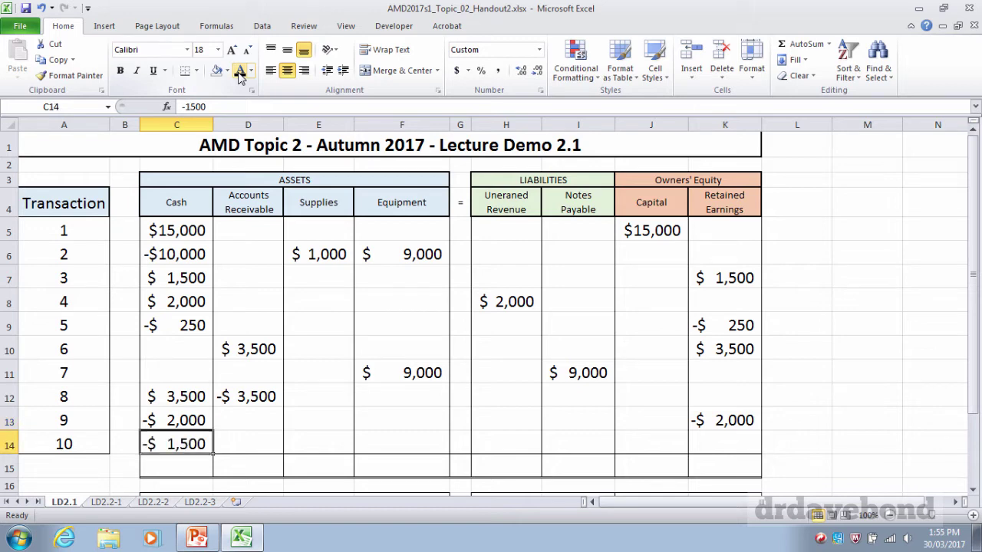
{"action": "key", "text": "Right"}
{"action": "key", "text": "Right"}
{"action": "key", "text": "Right"}
{"action": "key", "text": "Right"}
{"action": "key", "text": "Right"}
{"action": "key", "text": "Right"}
{"action": "key", "text": "Right"}
{"action": "key", "text": "Right"}
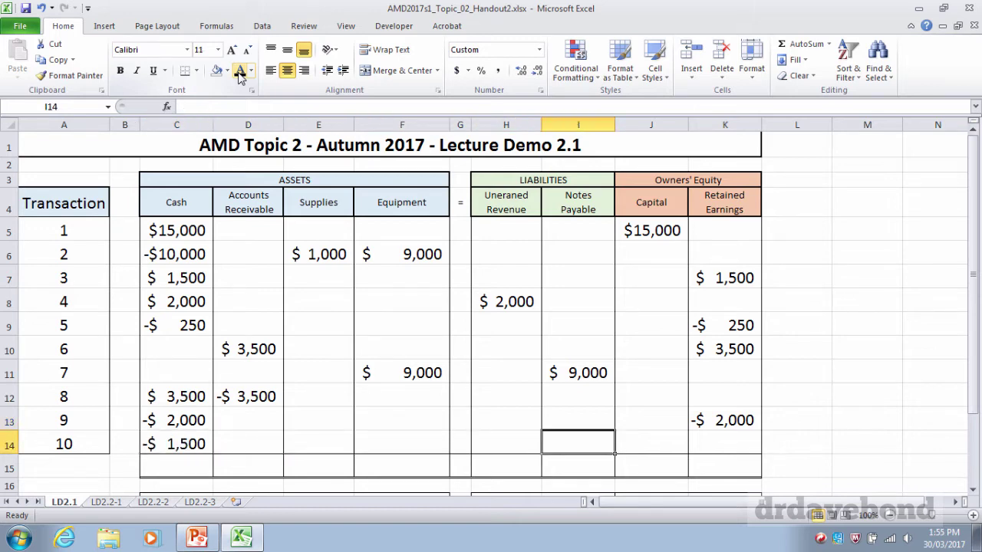
{"action": "left_click", "coordinate": [239, 74]}
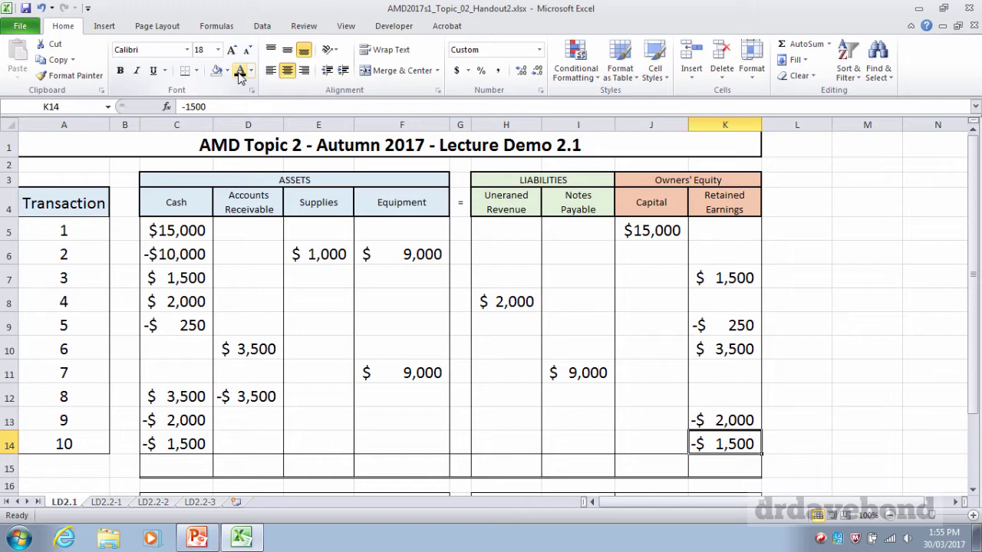
{"action": "key", "text": "Down"}
{"action": "key", "text": "Down"}
{"action": "key", "text": "Down"}
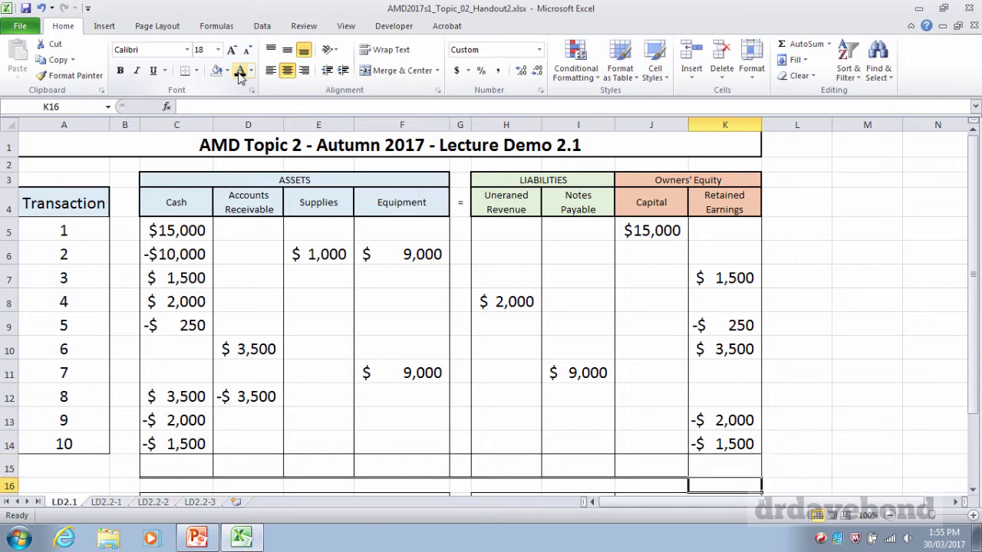
Make the row 15 totals visible in C15:F15 and H15:K15 with black font.
{"action": "left_click_drag", "start_coordinate": [191, 442], "coordinate": [406, 443]}
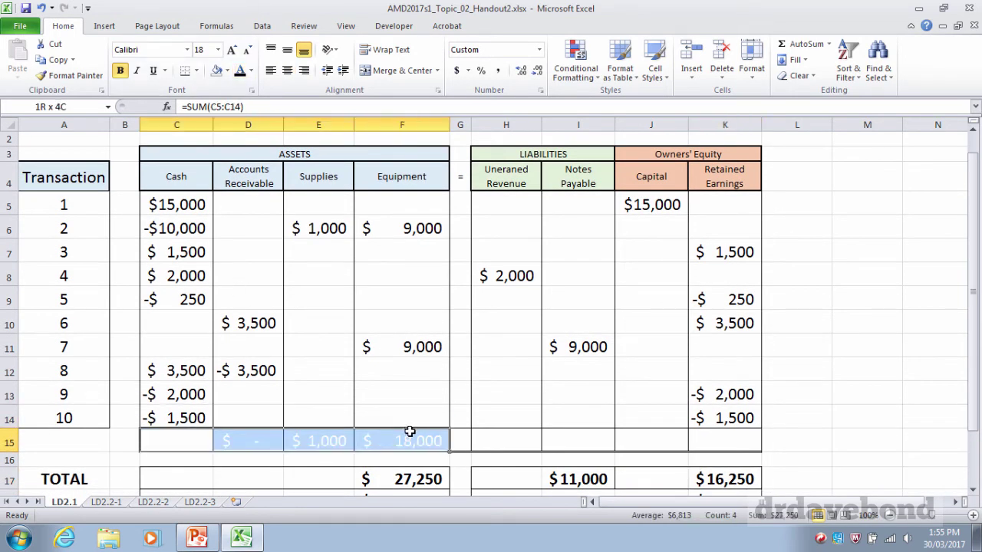
{"action": "left_click", "coordinate": [239, 70]}
{"action": "left_click_drag", "start_coordinate": [500, 436], "coordinate": [725, 441]}
{"action": "left_click", "coordinate": [239, 70]}
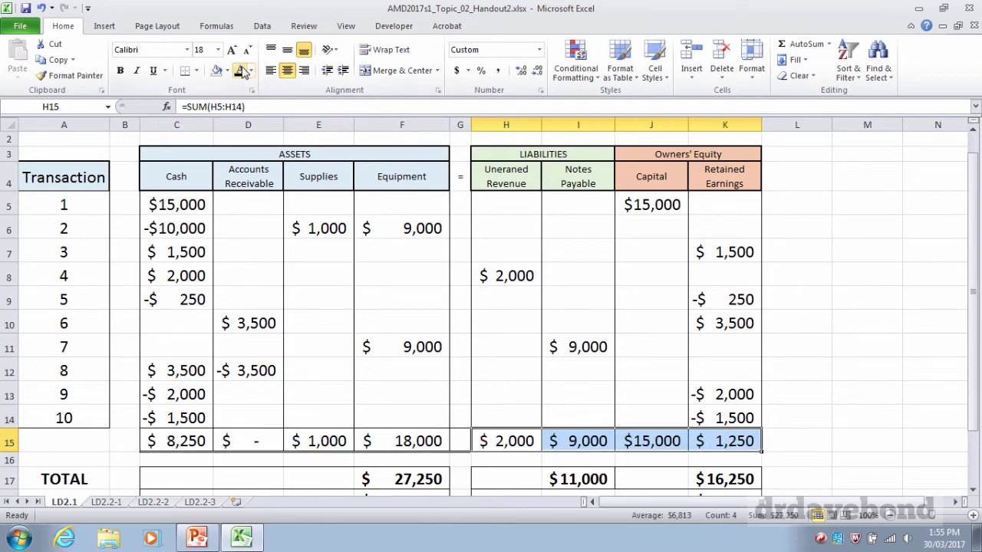
Check each row 15 =SUM total formula from Cash across to Retained Earnings.
{"action": "left_click", "coordinate": [204, 434]}
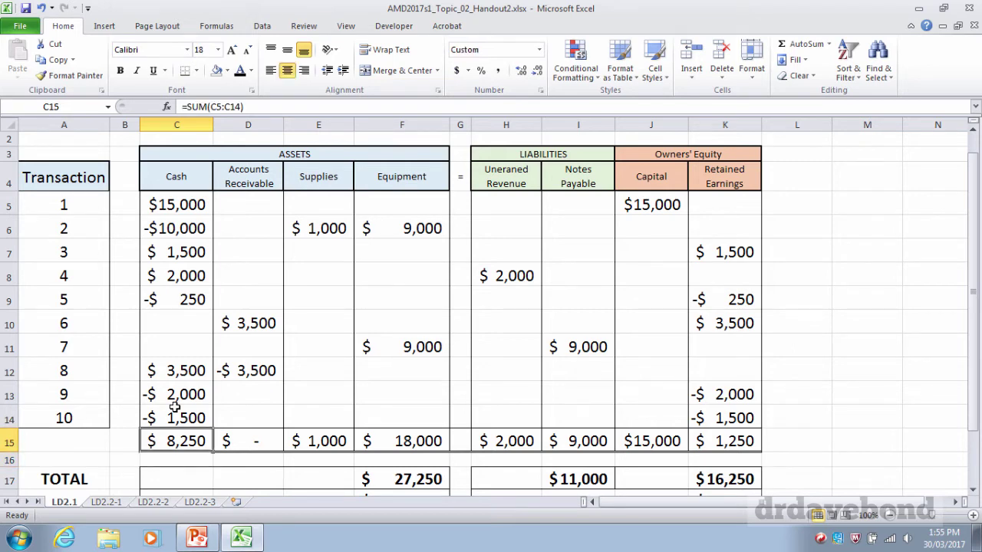
{"action": "key", "text": "Right"}
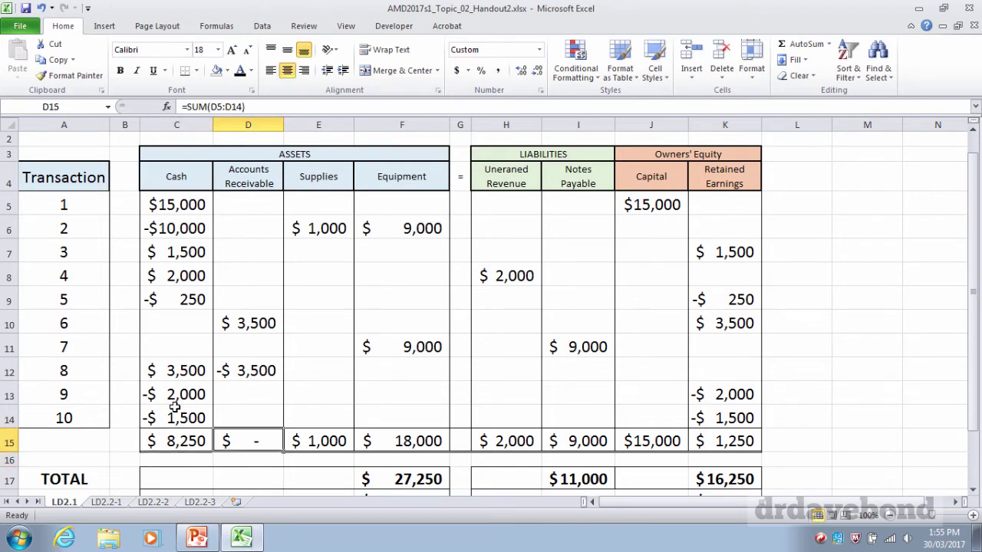
{"action": "key", "text": "Right"}
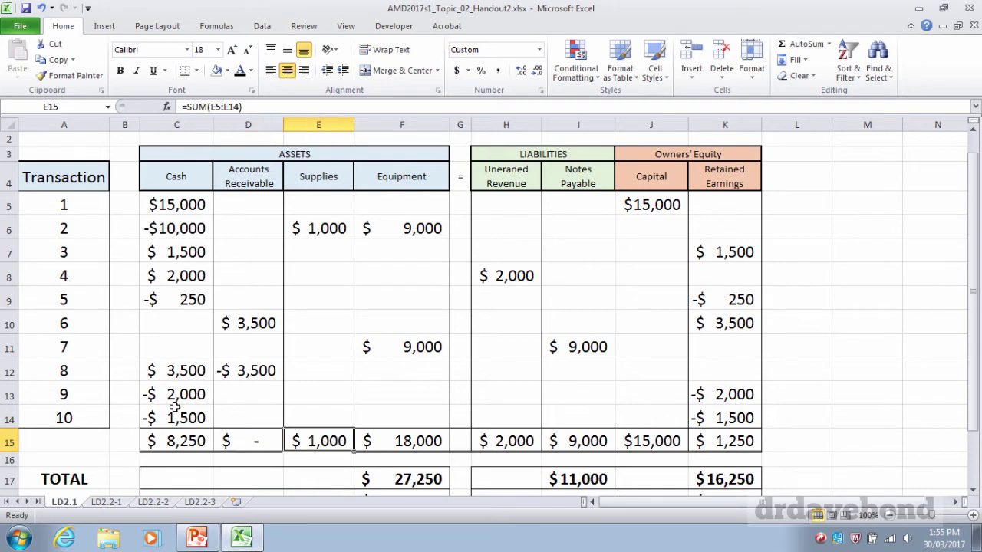
{"action": "key", "text": "Right"}
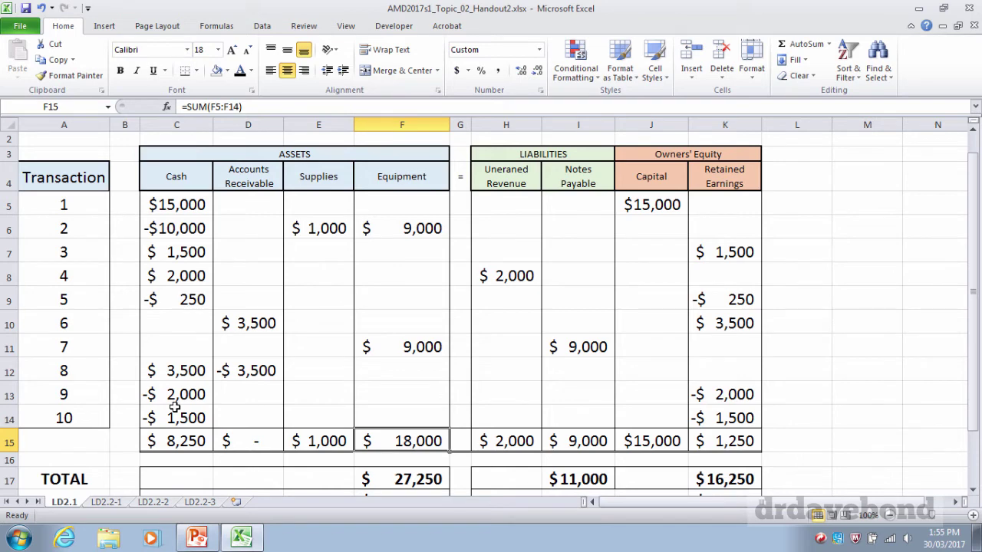
{"action": "key", "text": "Right"}
{"action": "key", "text": "Right"}
{"action": "key", "text": "Right"}
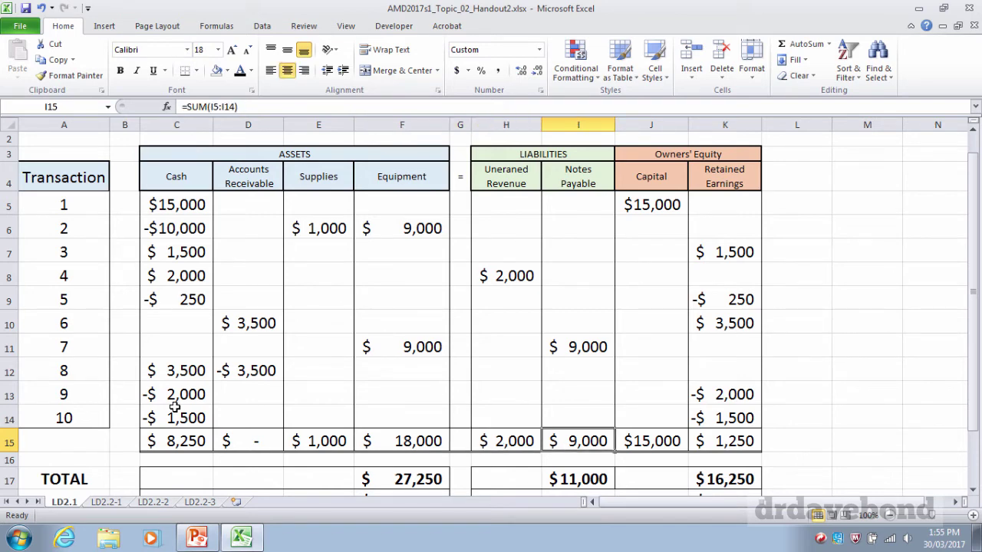
{"action": "key", "text": "Right"}
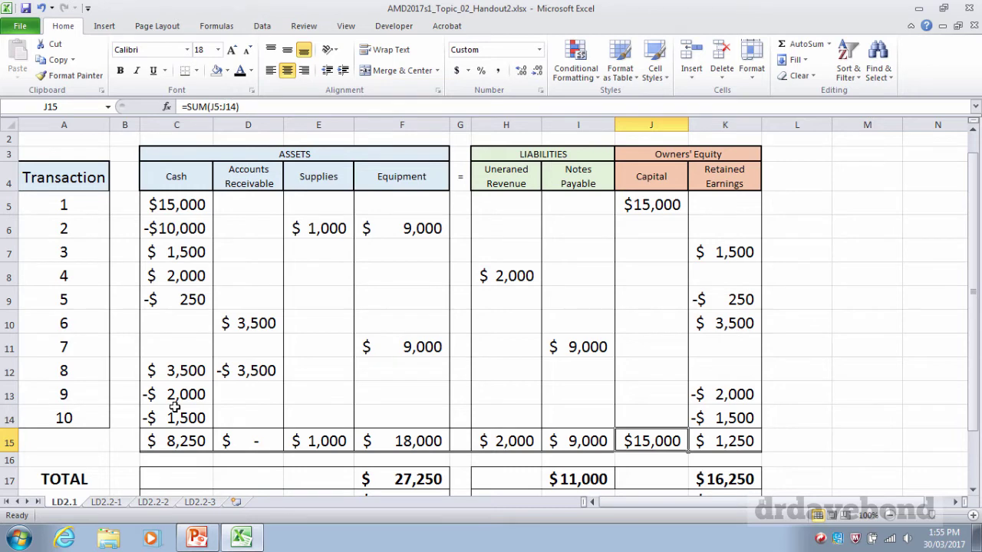
{"action": "key", "text": "Right"}
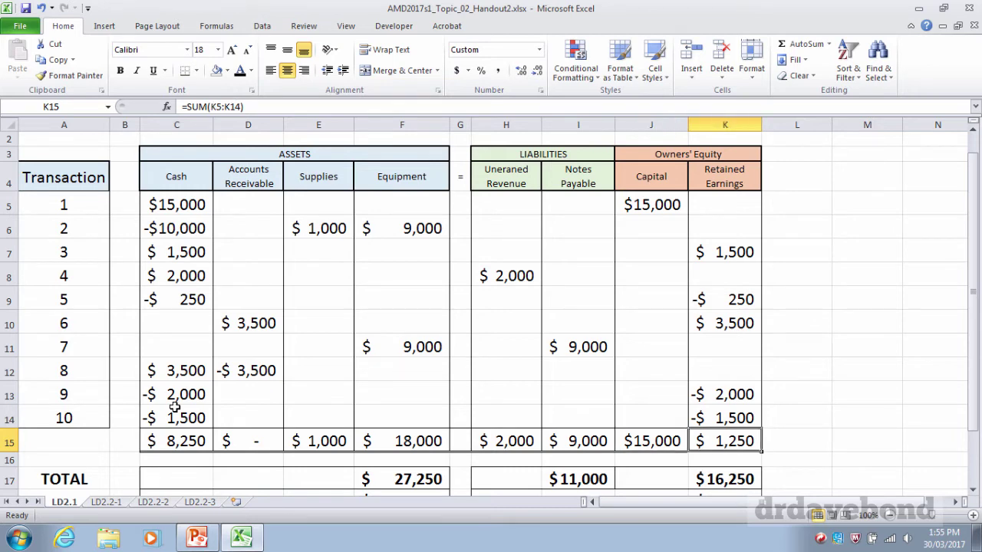
{"action": "key", "text": "Down"}
{"action": "key", "text": "Left"}
{"action": "key", "text": "Left"}
{"action": "key", "text": "Left"}
{"action": "key", "text": "Left"}
{"action": "key", "text": "Down"}
{"action": "key", "text": "Left"}
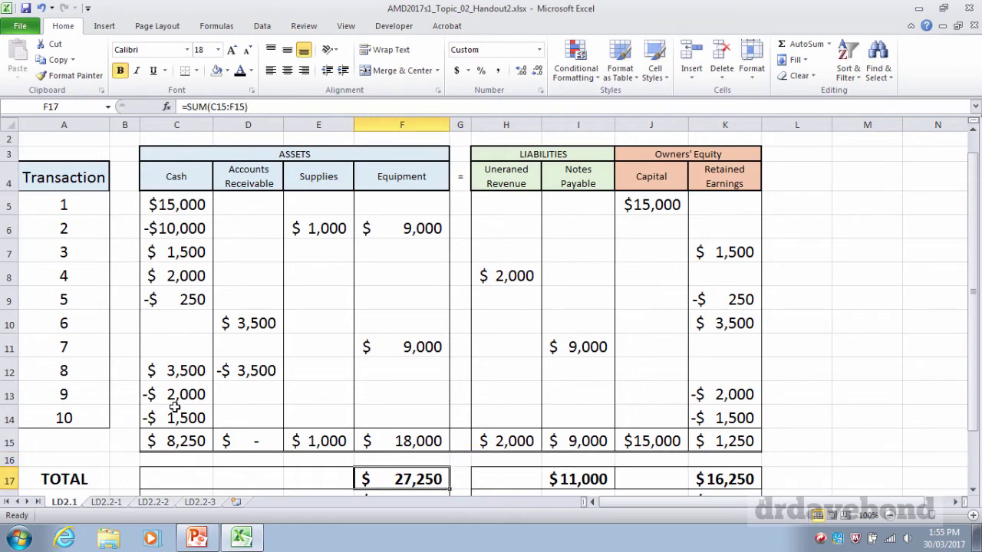
{"action": "key", "text": "Right"}
{"action": "key", "text": "Right"}
{"action": "key", "text": "Right"}
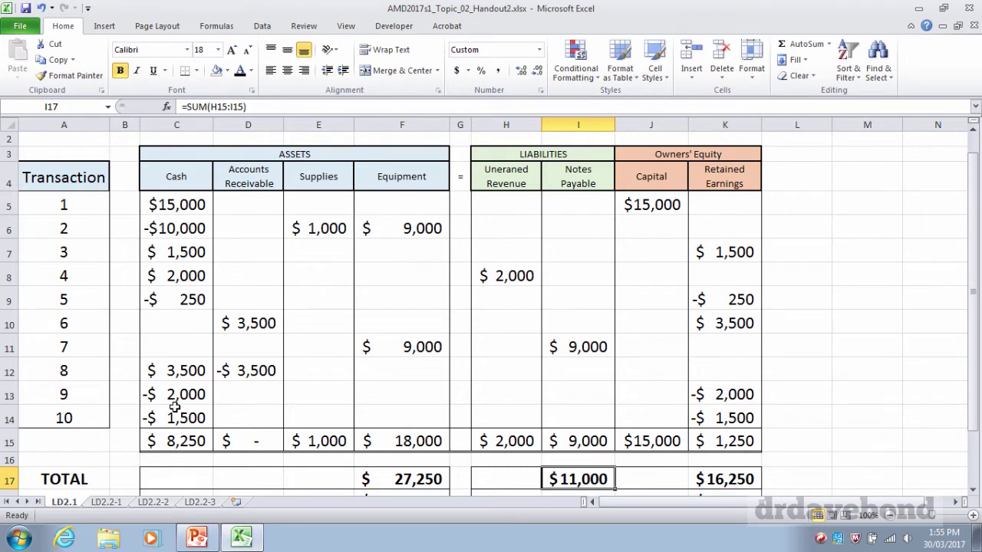
{"action": "key", "text": "Right"}
{"action": "key", "text": "Right"}
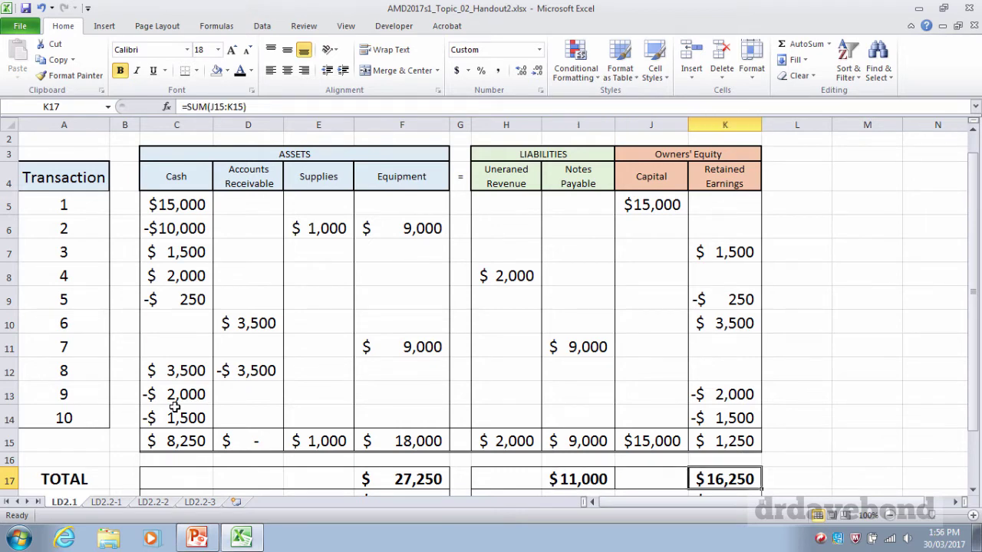
{"action": "key", "text": "Down"}
{"action": "key", "text": "Left"}
{"action": "key", "text": "Right"}
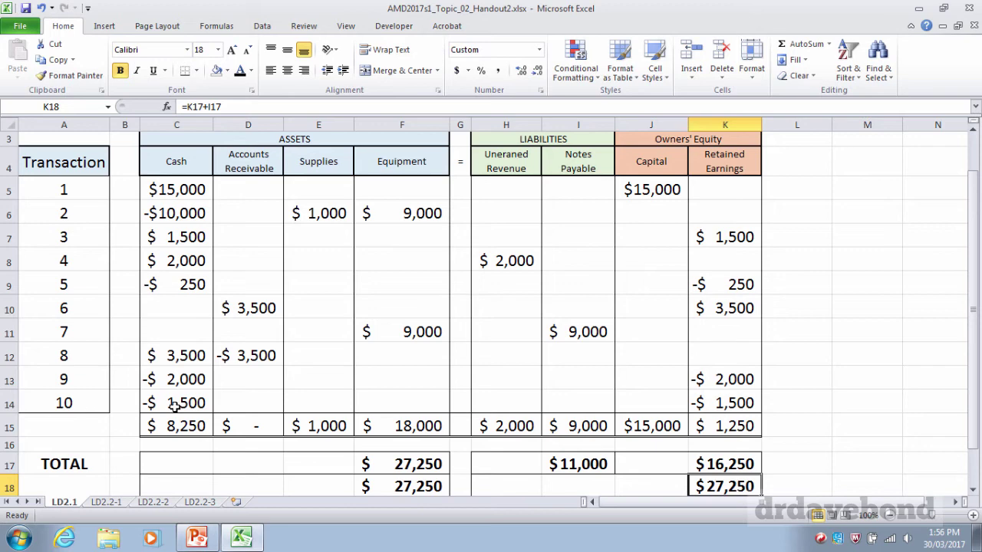
{"action": "scroll", "coordinate": [175, 407], "scroll_direction": "down", "scroll_amount": 1}
{"action": "key", "text": "Up"}
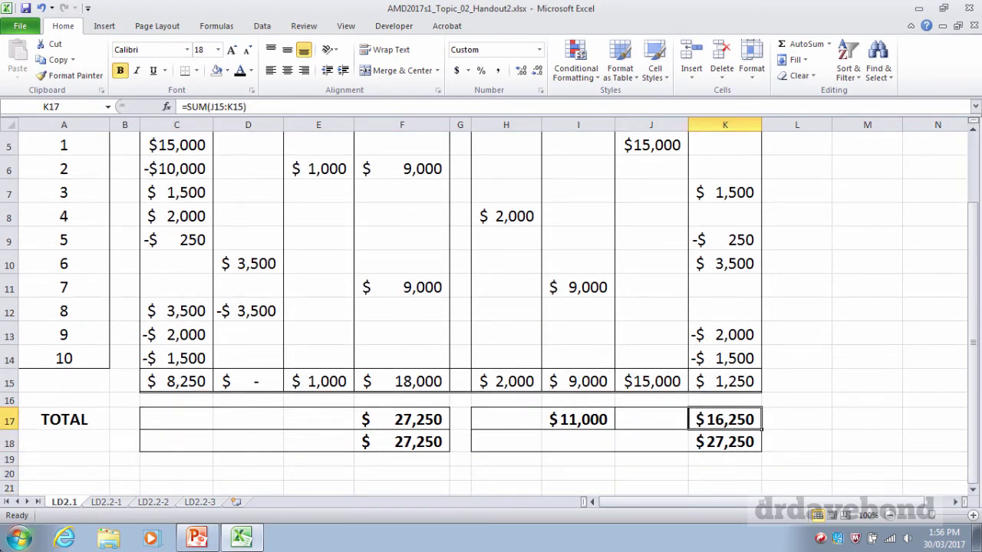
Present from the spreadsheet template slide through the solution to slide 14, 'LO3 Formal Accounting Records'.
{"action": "left_click", "coordinate": [195, 542]}
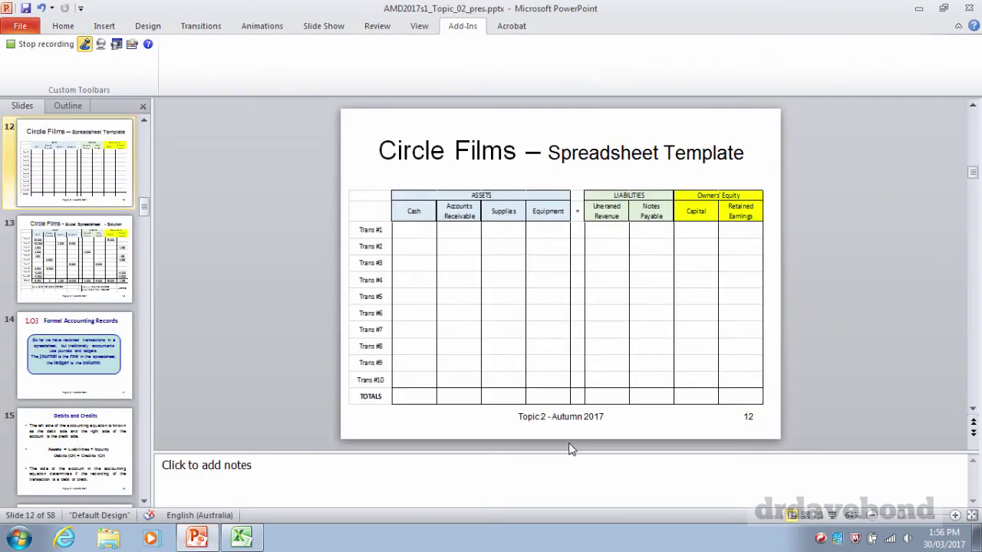
{"action": "left_click", "coordinate": [834, 520]}
{"action": "left_click", "coordinate": [835, 520]}
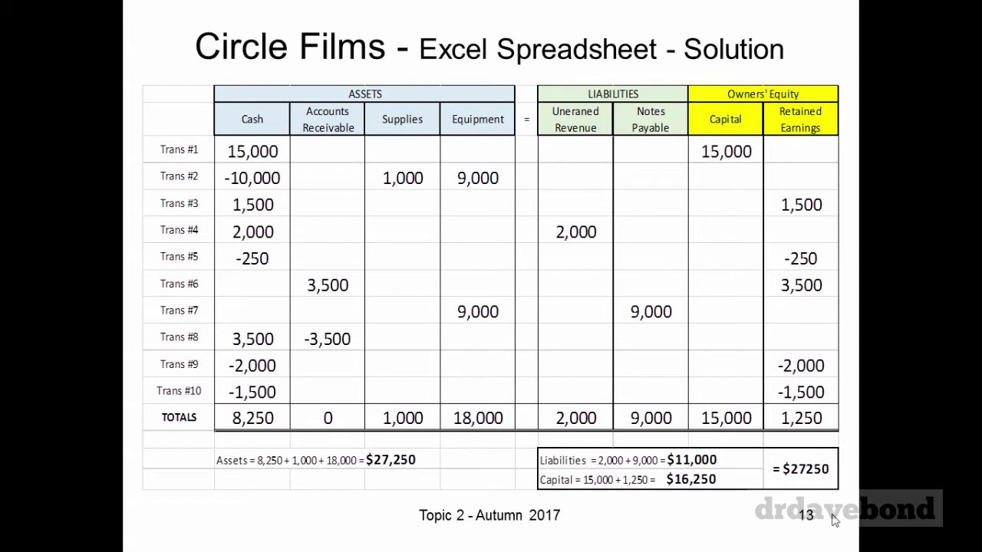
{"action": "left_click", "coordinate": [835, 520]}
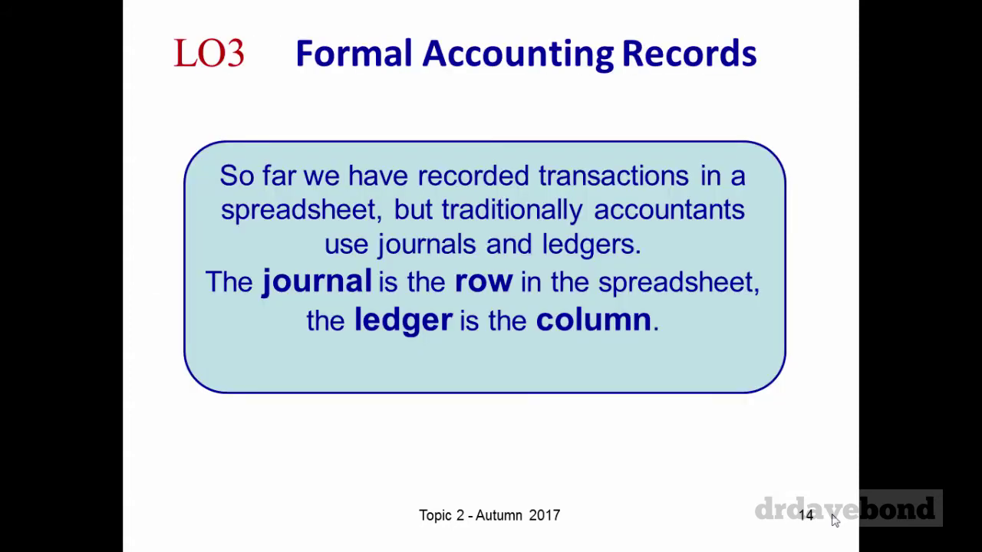